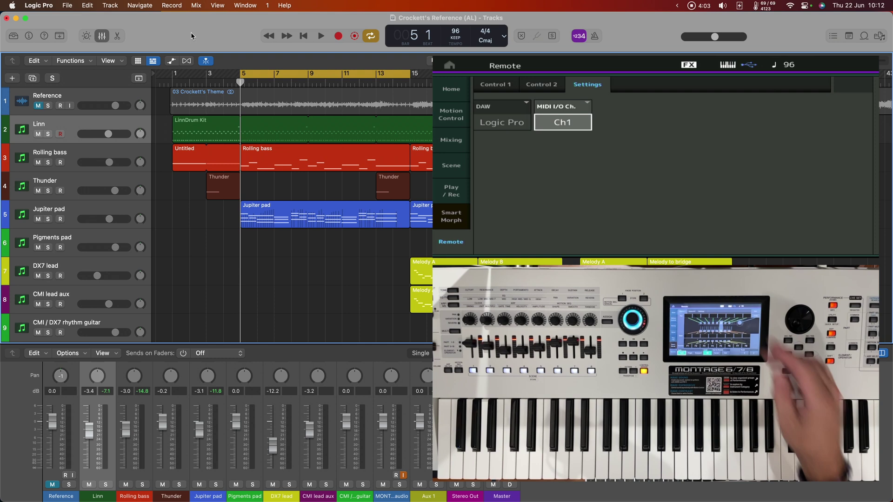
Open Control Surfaces > Setup and bring up the New > Install list of controller models.
{"action": "left_click", "coordinate": [38, 5]}
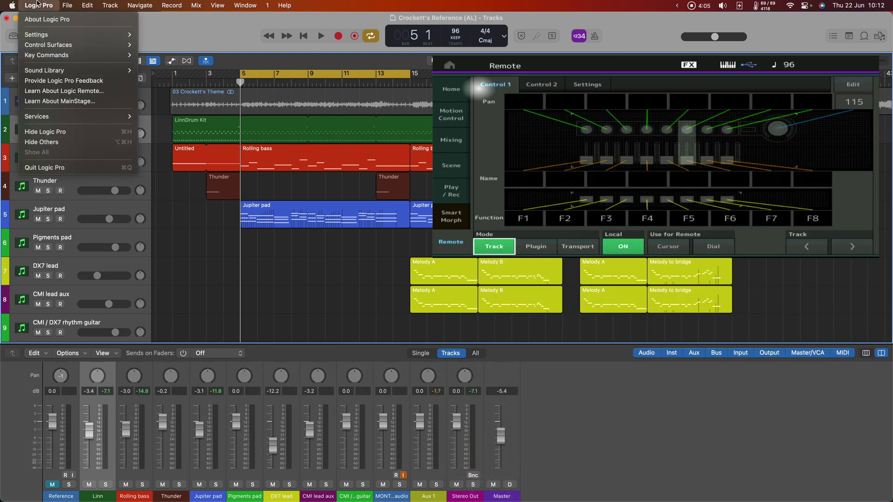
{"action": "mouse_move", "coordinate": [45, 50]}
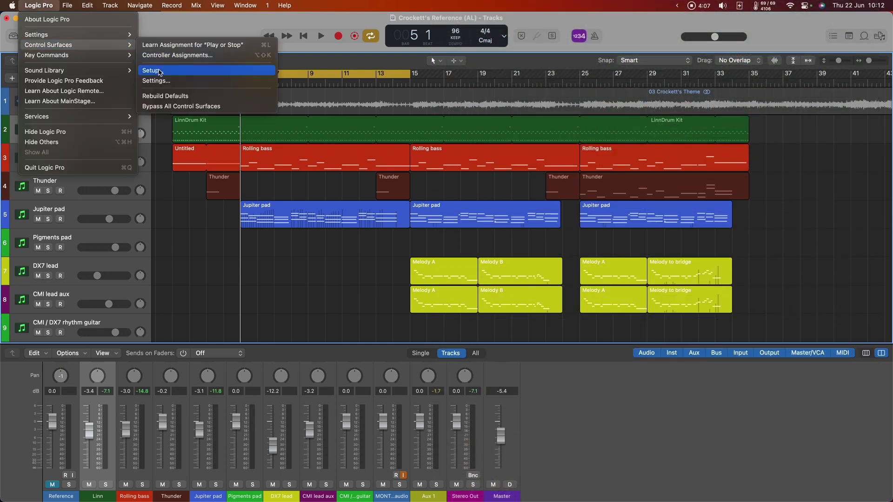
{"action": "left_click", "coordinate": [158, 71]}
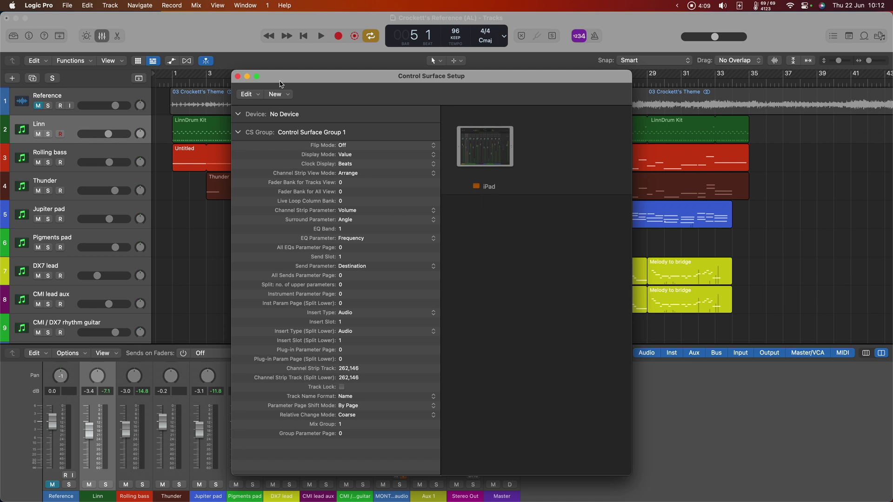
{"action": "left_click", "coordinate": [283, 95]}
{"action": "left_click", "coordinate": [289, 107]}
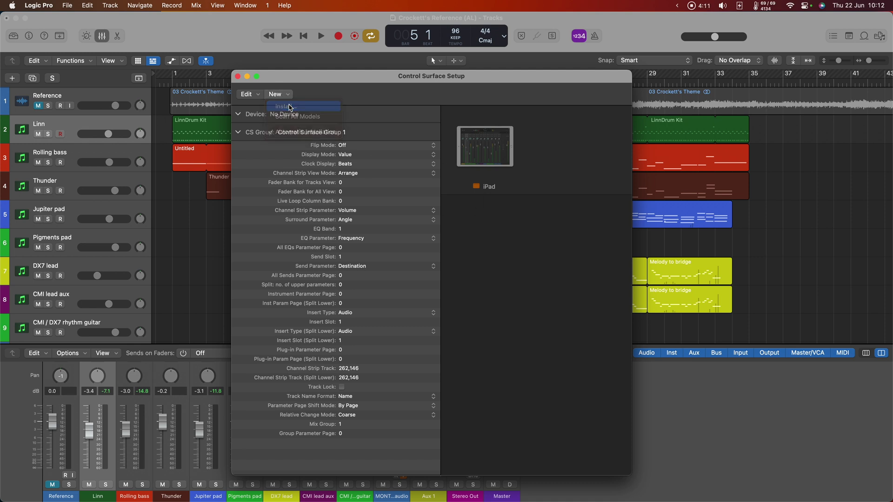
Filter the install list by 'mack' and add the Mackie Control model.
{"action": "left_click_drag", "start_coordinate": [304, 202], "coordinate": [410, 161]}
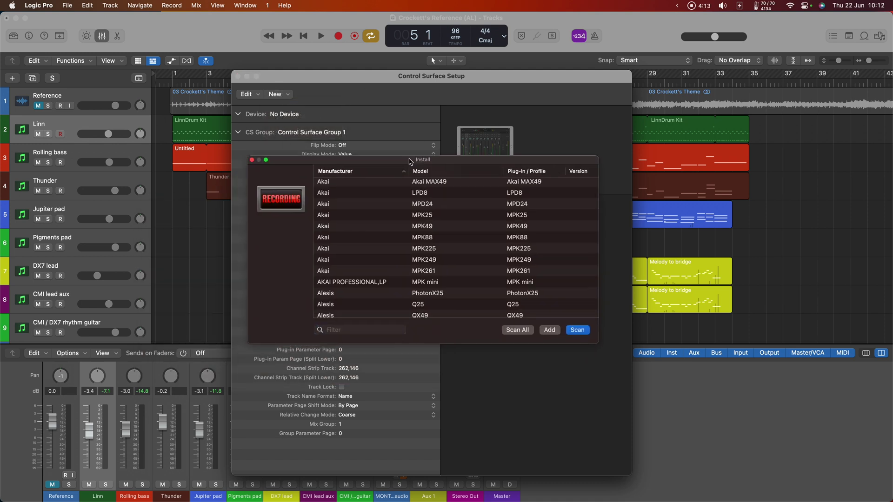
{"action": "left_click", "coordinate": [357, 330]}
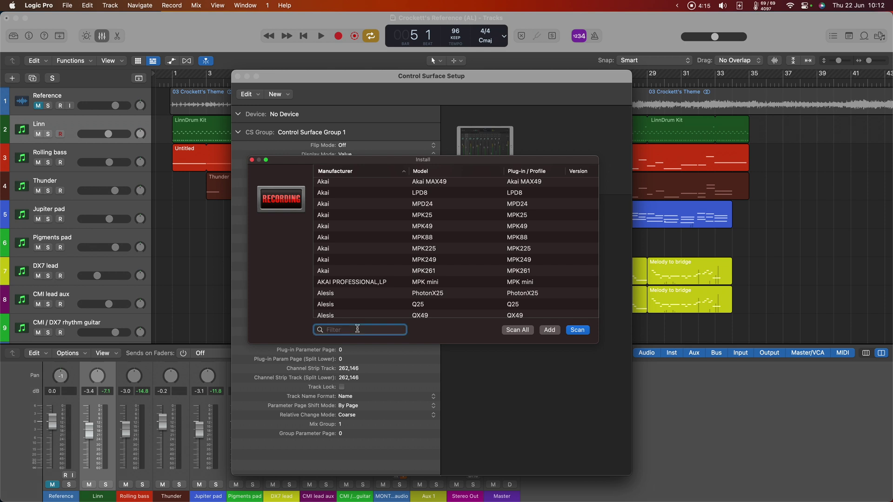
{"action": "type", "text": "mackie"}
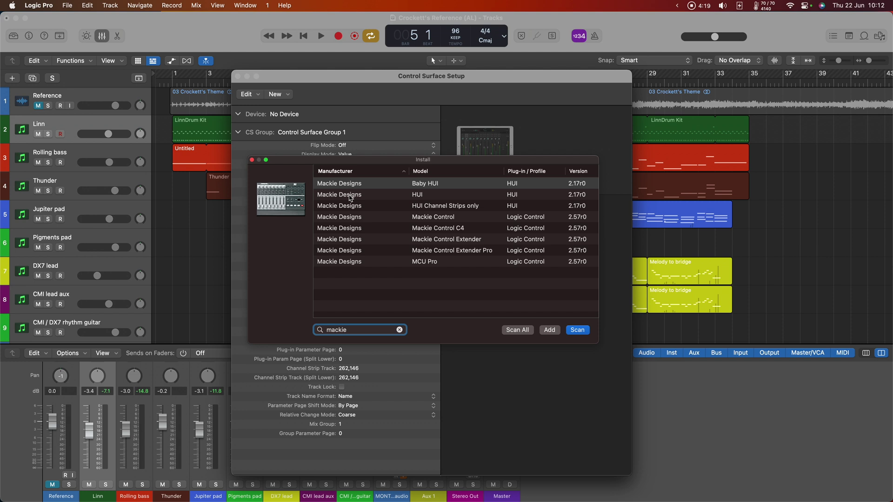
{"action": "left_click", "coordinate": [448, 220]}
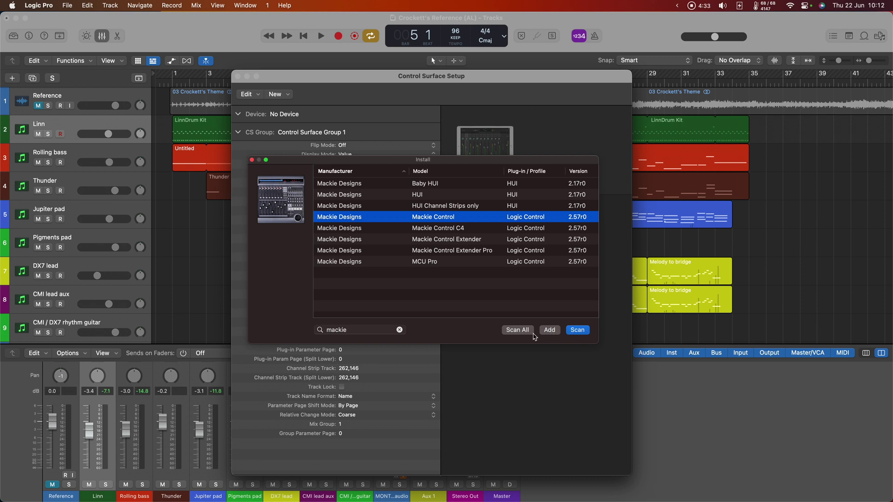
{"action": "left_click", "coordinate": [546, 333]}
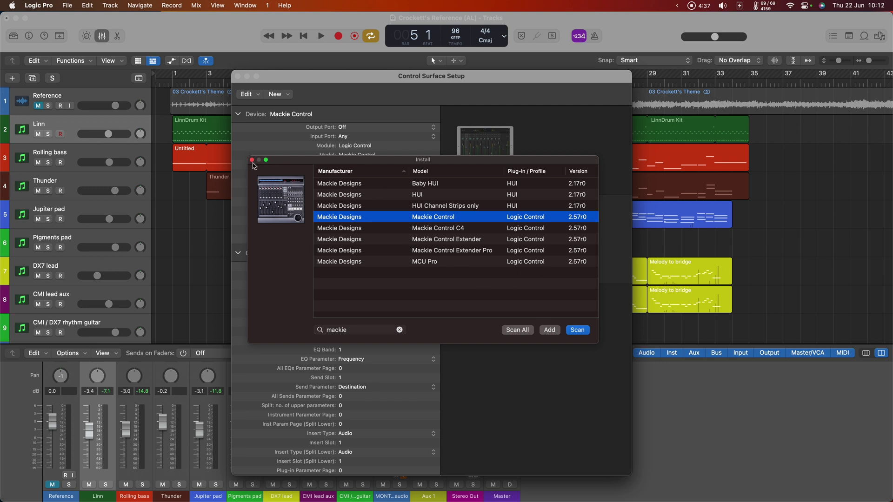
Close the install list and set Mackie Control's output and input ports to MONTAGE Port2.
{"action": "left_click", "coordinate": [252, 160]}
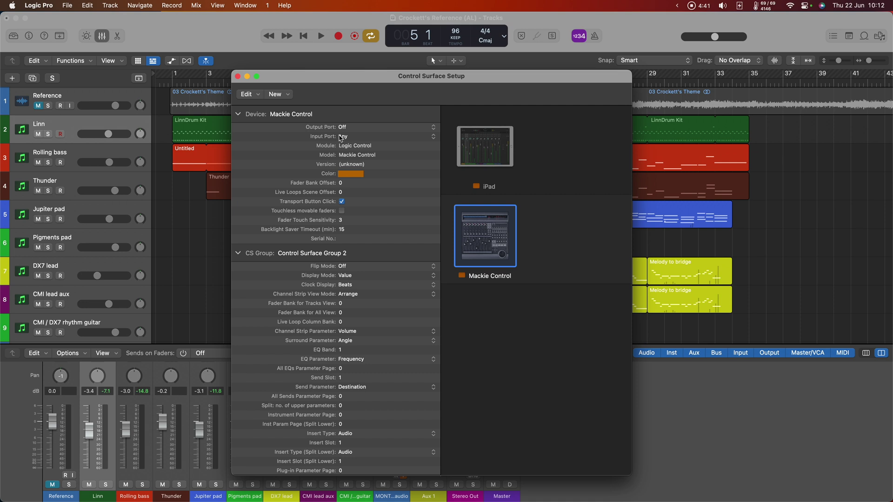
{"action": "left_click", "coordinate": [345, 130]}
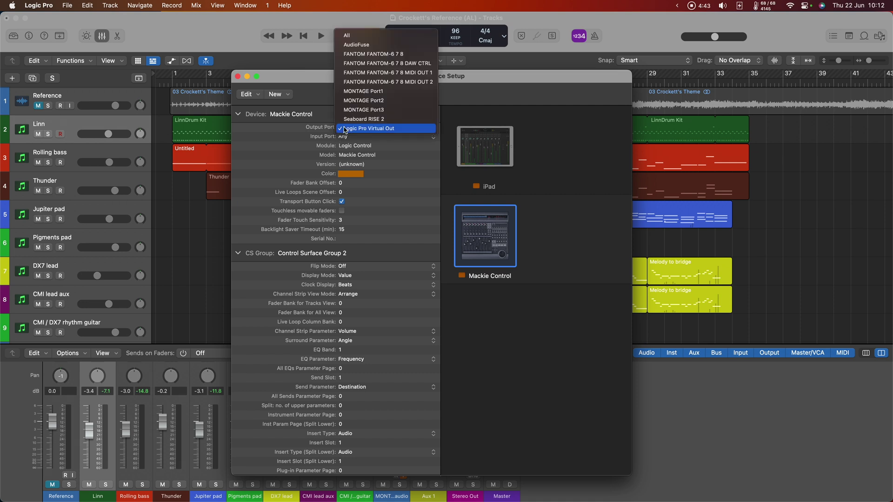
{"action": "left_click", "coordinate": [377, 105]}
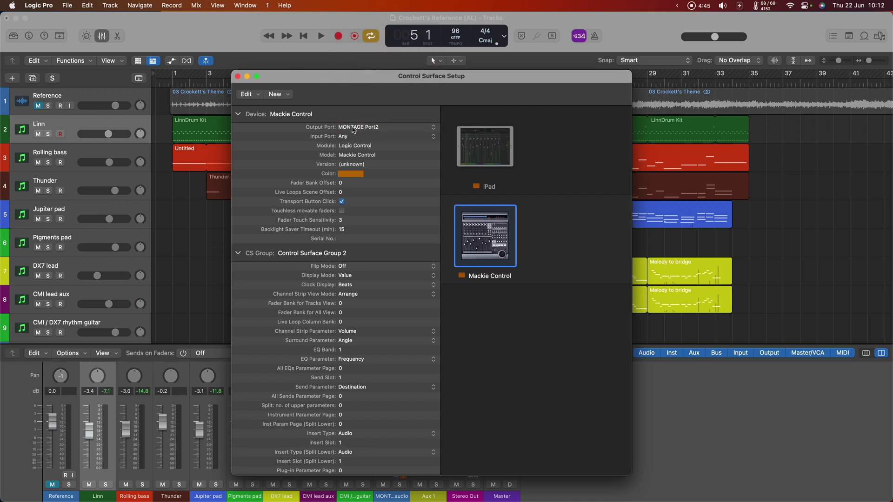
{"action": "left_click", "coordinate": [352, 138]}
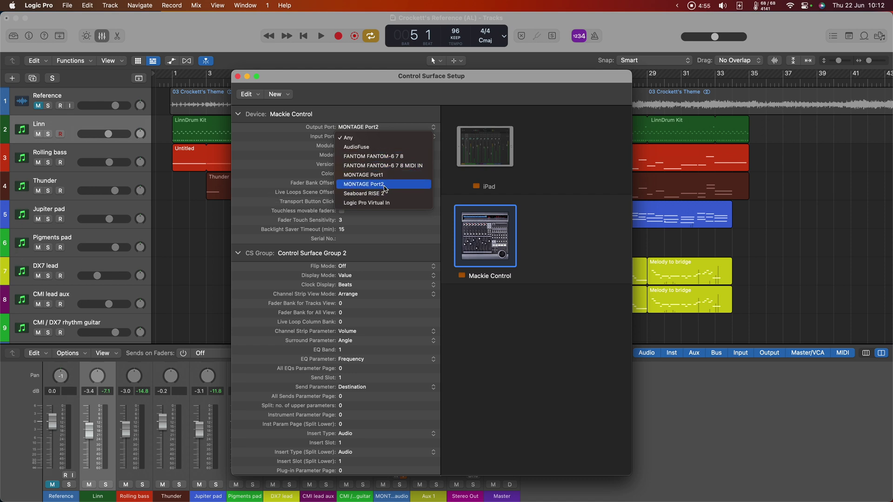
{"action": "left_click", "coordinate": [384, 185]}
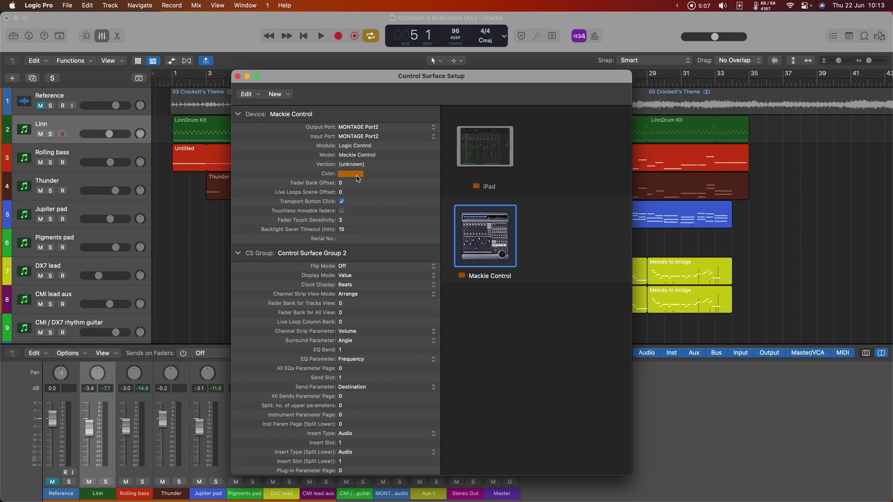
Make the Mackie Control device blue and close the Control Surface Setup.
{"action": "left_click", "coordinate": [356, 176]}
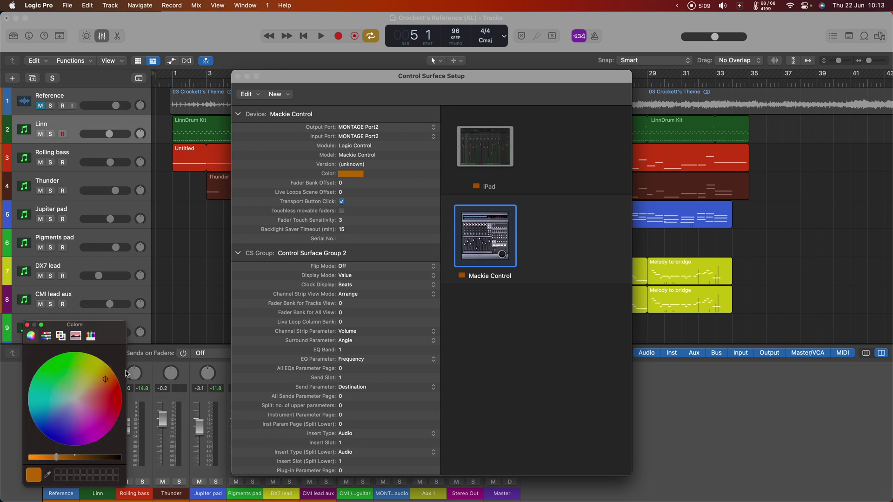
{"action": "left_click_drag", "start_coordinate": [57, 444], "coordinate": [51, 442]}
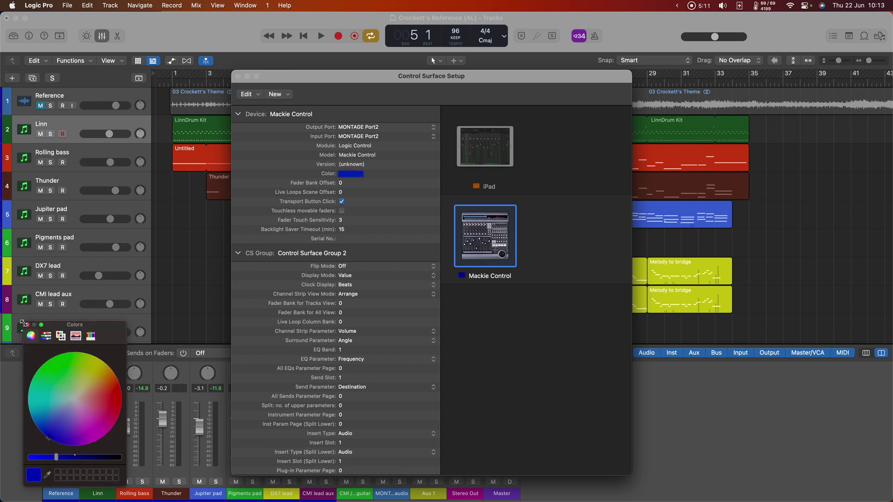
{"action": "left_click", "coordinate": [27, 325]}
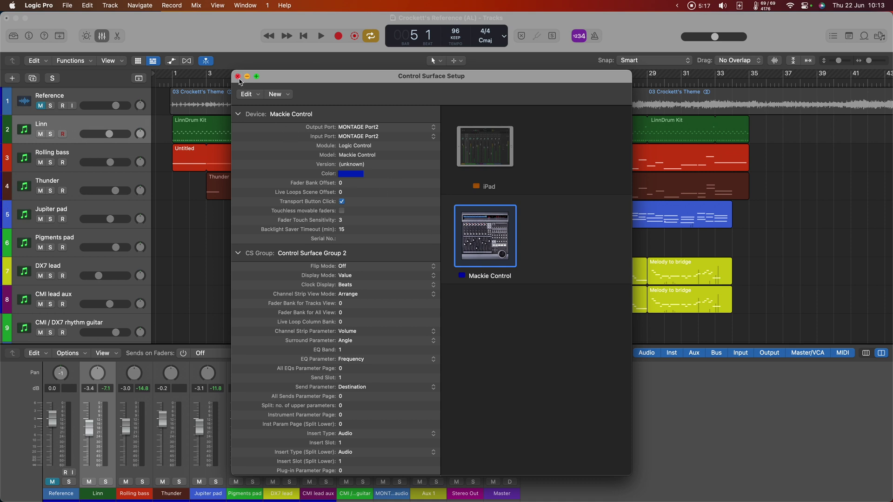
{"action": "left_click", "coordinate": [238, 77]}
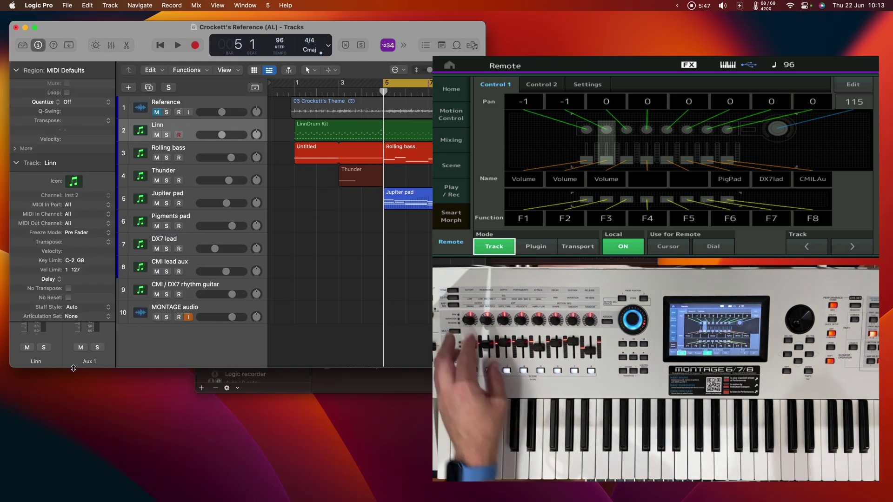
Resize the project window slightly and switch it to full screen.
{"action": "left_click_drag", "start_coordinate": [73, 368], "coordinate": [73, 363]}
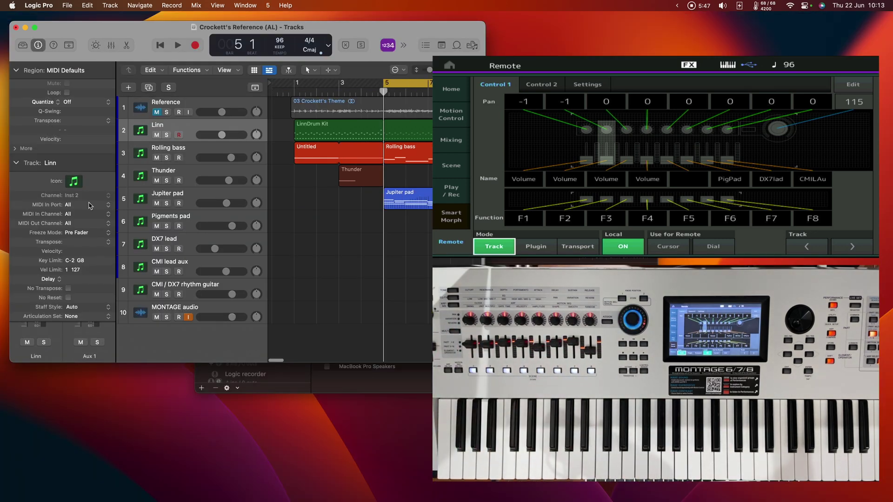
{"action": "left_click", "coordinate": [34, 28]}
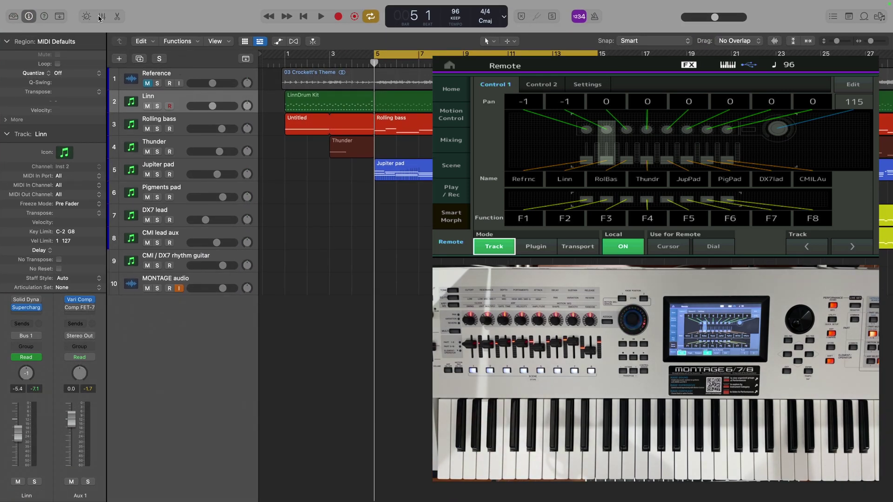
Show the mixer, enlarge the track area to fit all ten tracks, and select Linn.
{"action": "left_click", "coordinate": [101, 17]}
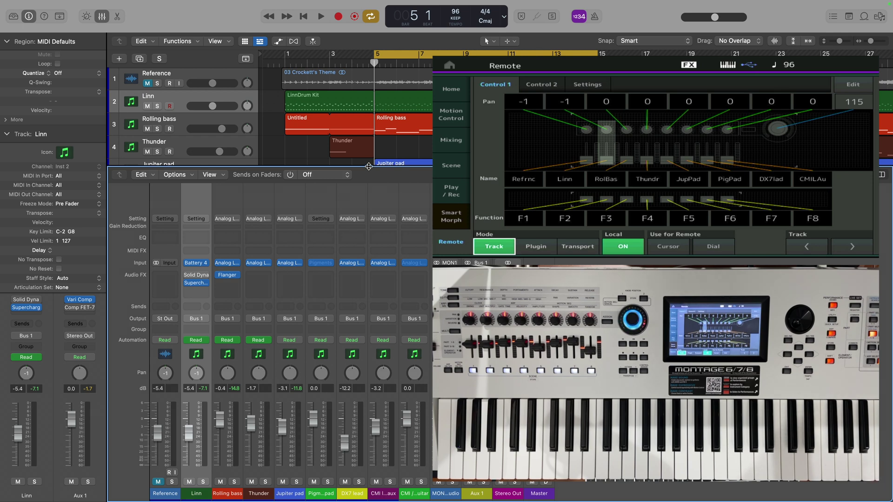
{"action": "left_click_drag", "start_coordinate": [369, 166], "coordinate": [369, 372]}
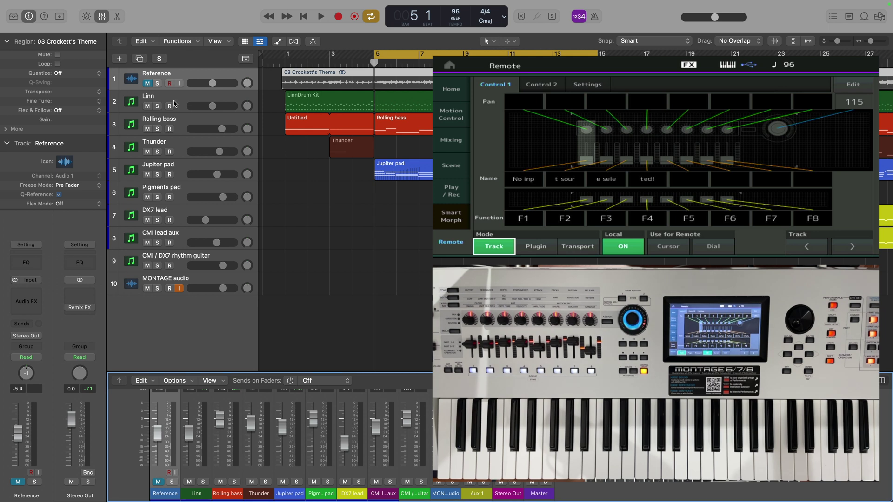
{"action": "left_click", "coordinate": [190, 102]}
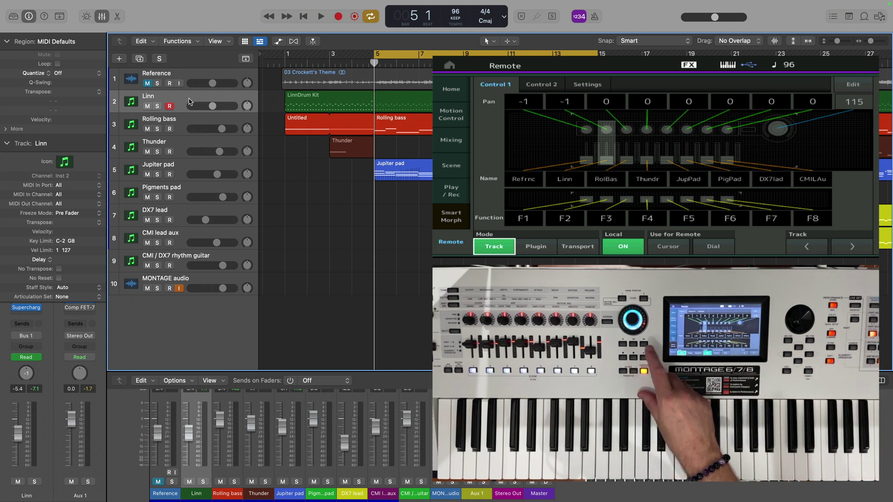
Play the song for about two seconds, then stop playback.
{"action": "key", "text": "space"}
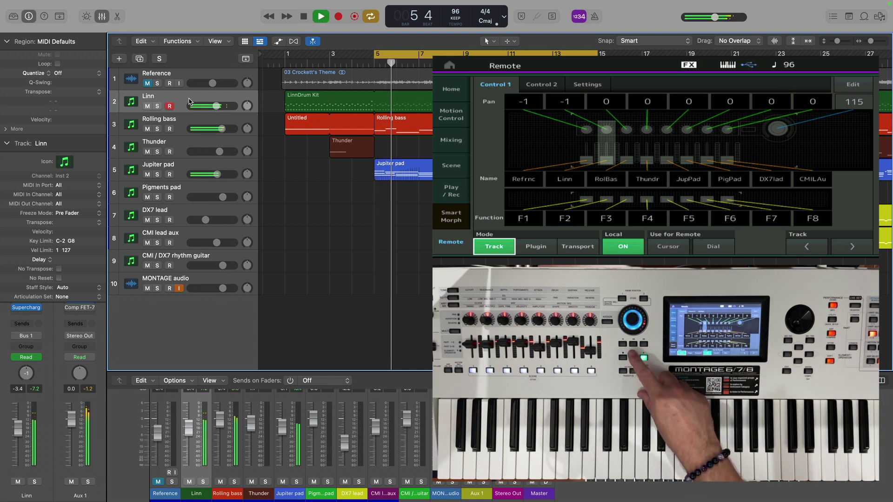
{"action": "key", "text": "space"}
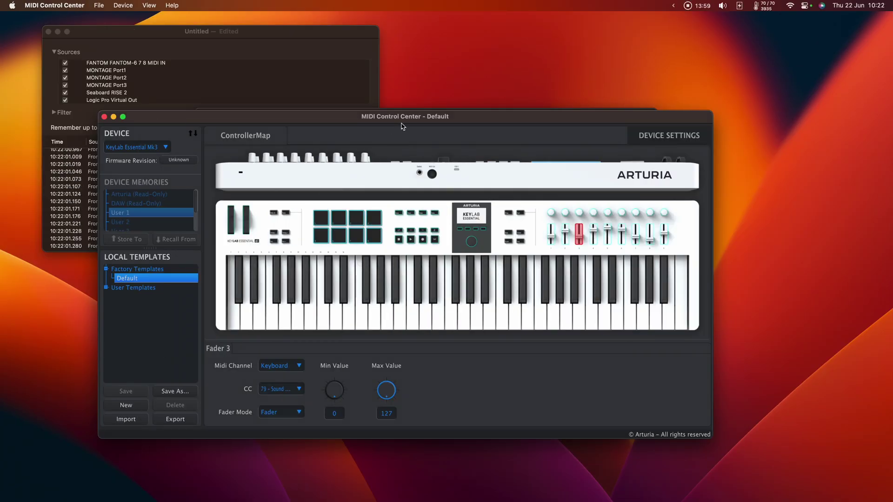
Inspect the CC assignments of Knob 1 (CC 74), Fader 1 (CC 73), Faders 2 and 3.
{"action": "left_click_drag", "start_coordinate": [403, 127], "coordinate": [409, 91]}
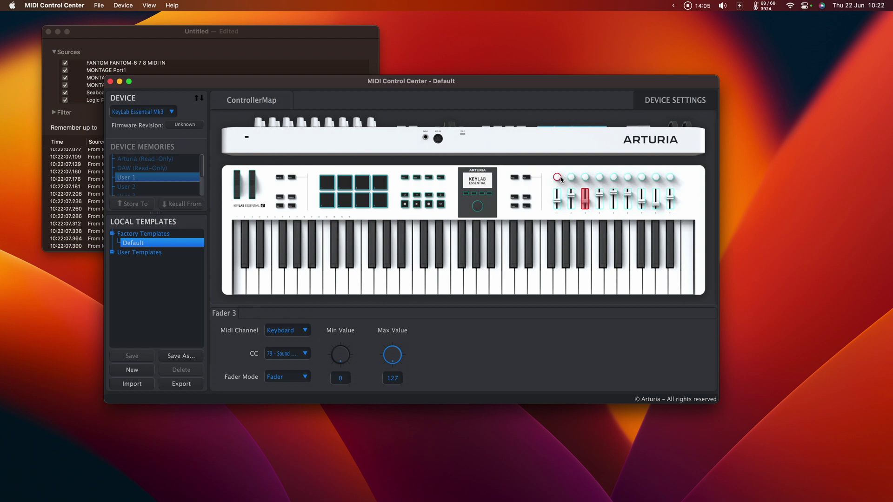
{"action": "left_click", "coordinate": [572, 201]}
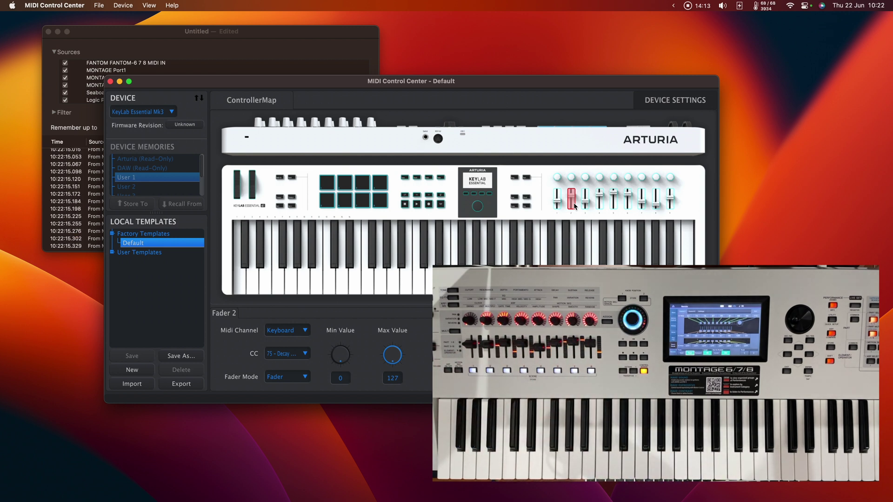
{"action": "left_click", "coordinate": [557, 179]}
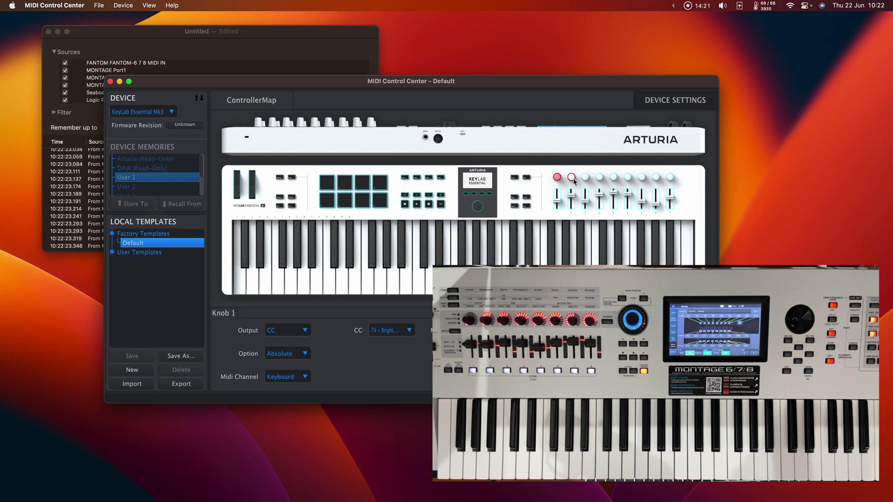
{"action": "left_click", "coordinate": [556, 204]}
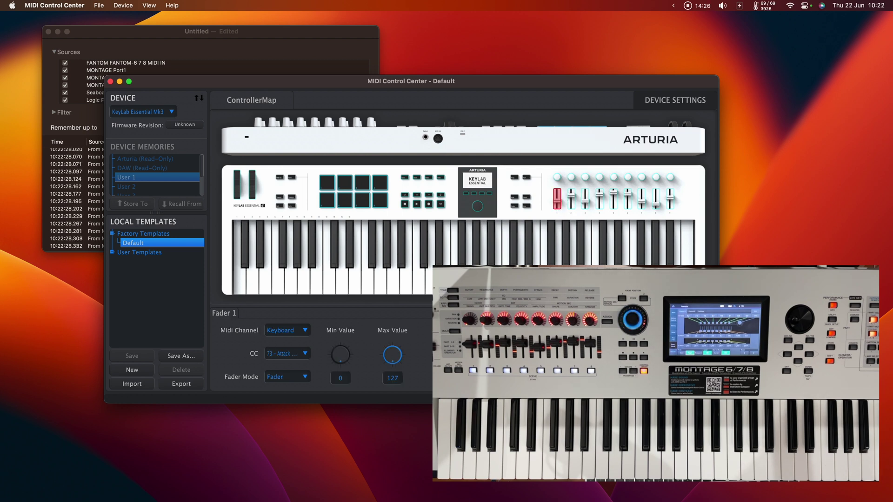
{"action": "left_click", "coordinate": [571, 205]}
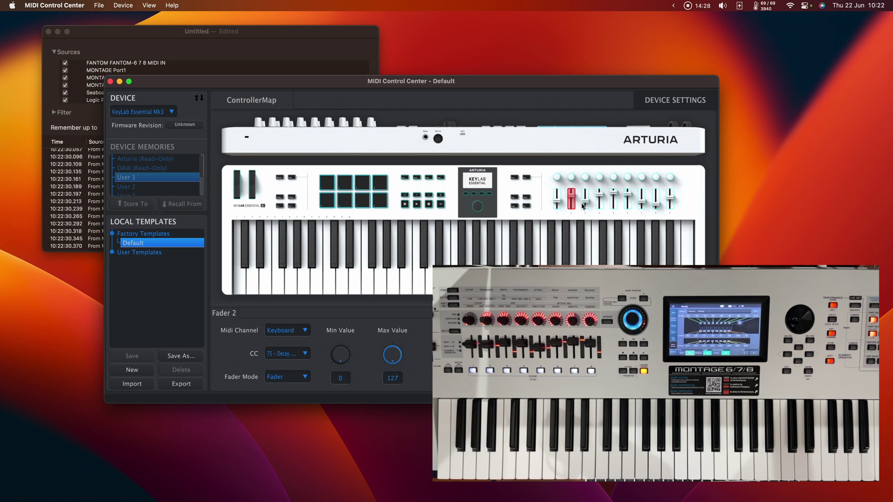
{"action": "left_click", "coordinate": [585, 204]}
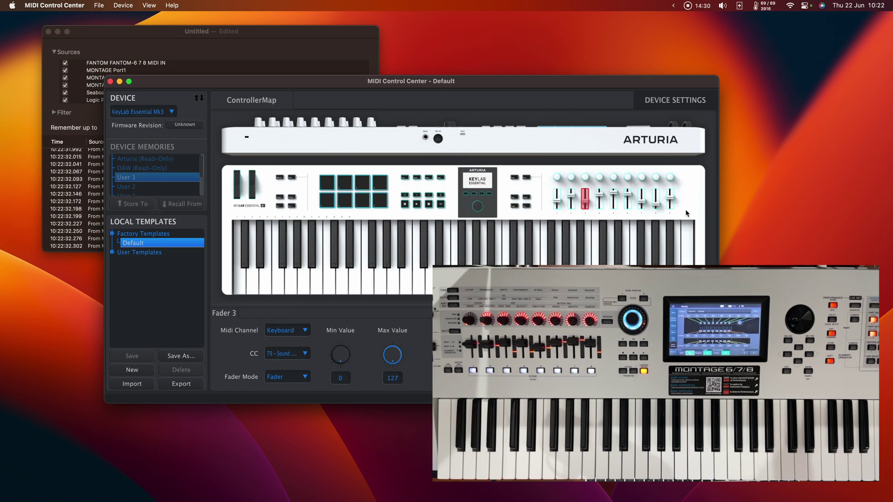
Use Mission Control to return to the full-screen Logic Pro Space.
{"action": "key", "text": "ctrl+Right"}
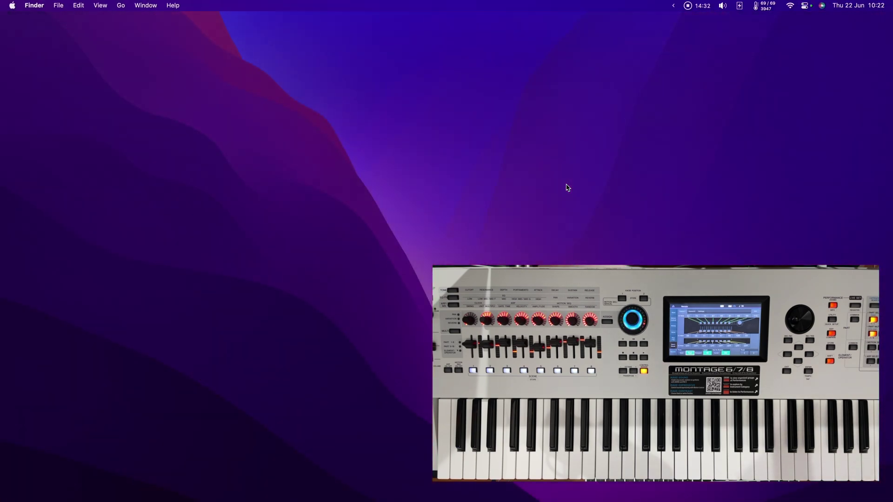
{"action": "key", "text": "ctrl+Up"}
{"action": "mouse_move", "coordinate": [512, 9]}
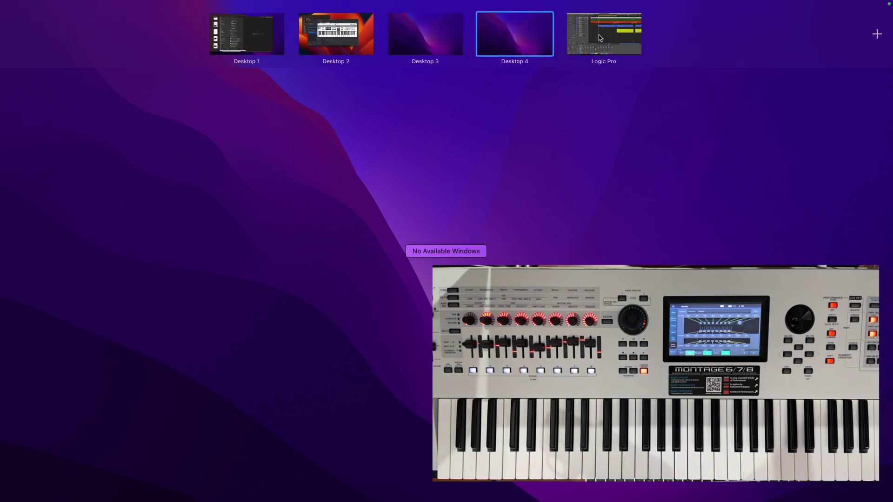
{"action": "left_click", "coordinate": [600, 38]}
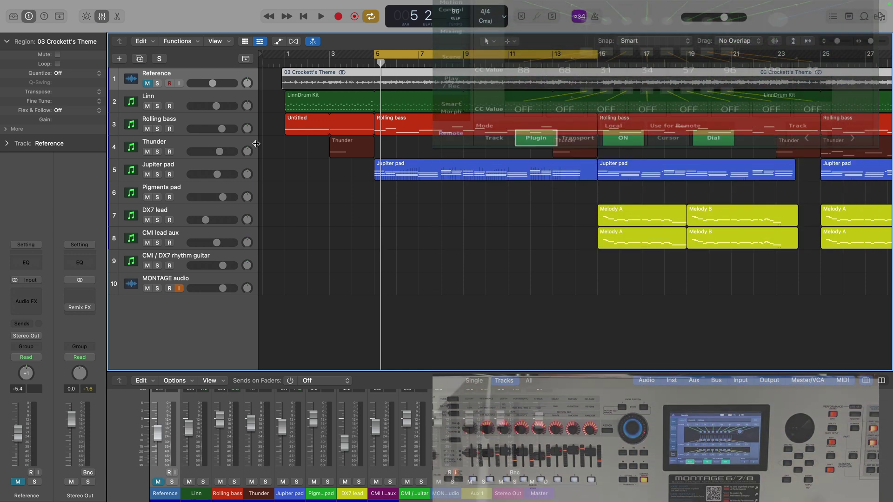
Select Rolling bass, open its Analog Lab V window, and show the MIDI settings tab.
{"action": "key", "text": "Down"}
{"action": "key", "text": "Down"}
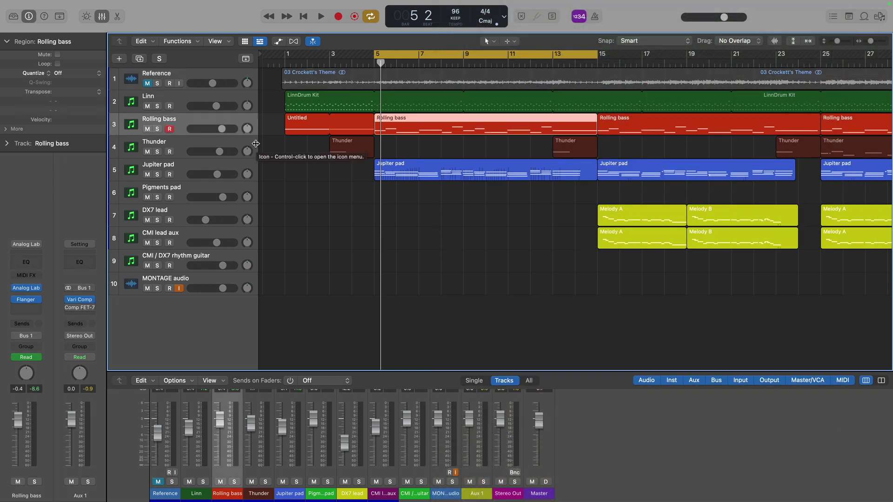
{"action": "left_click", "coordinate": [27, 288]}
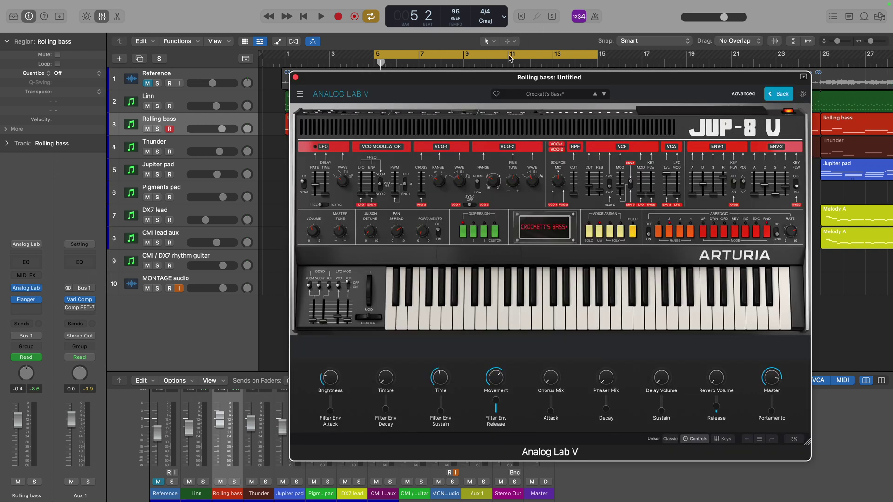
{"action": "left_click_drag", "start_coordinate": [512, 77], "coordinate": [409, 77]}
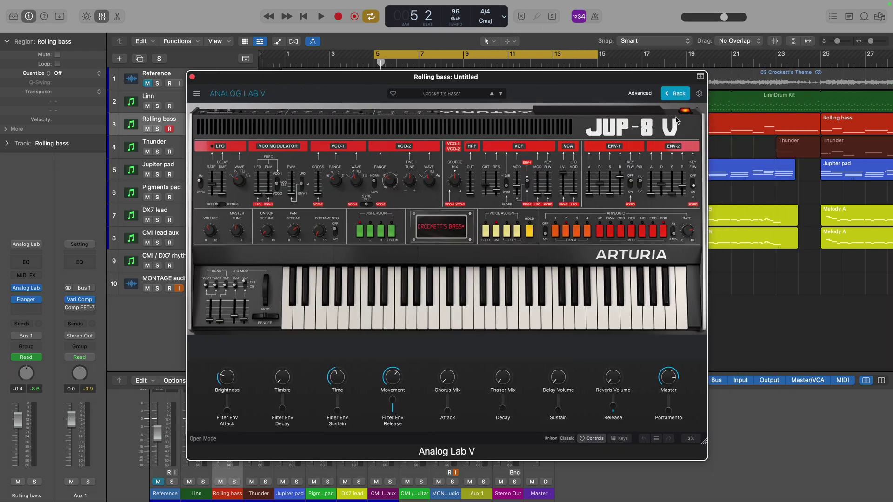
{"action": "left_click", "coordinate": [699, 94]}
{"action": "left_click", "coordinate": [753, 117]}
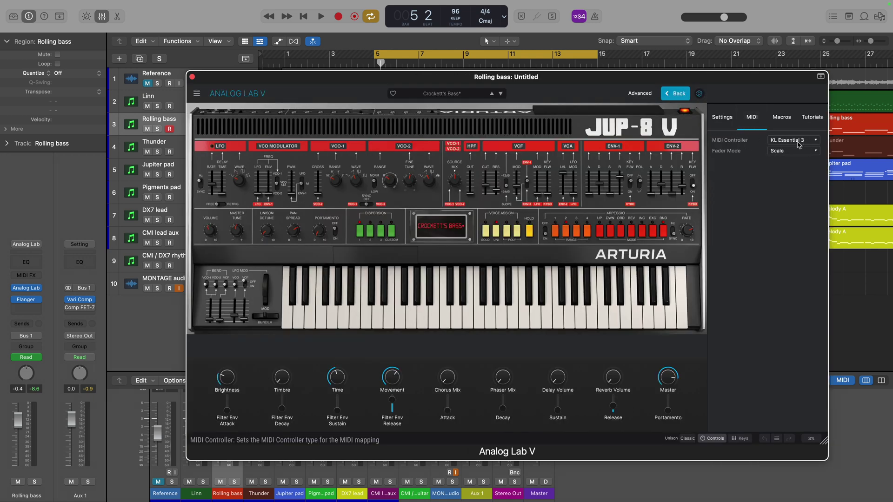
{"action": "left_click", "coordinate": [699, 93]}
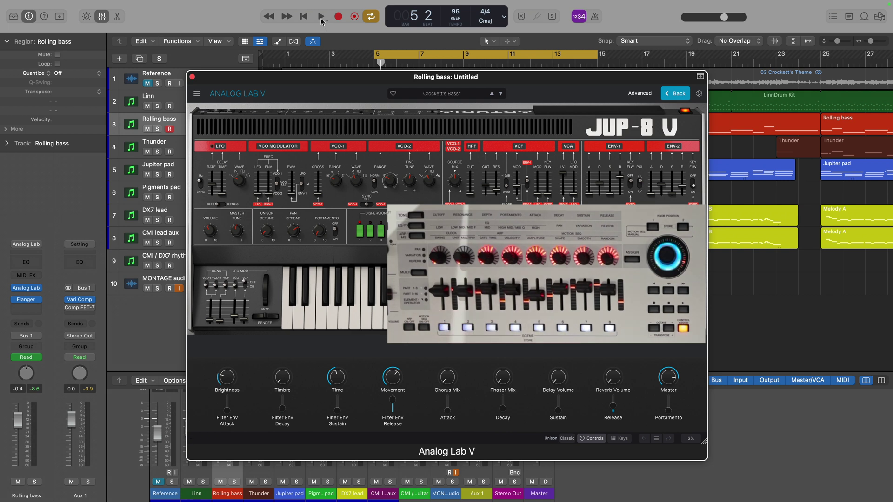
Play with Rolling bass soloed, then reload Bass > Crockett's Bass from the preset list.
{"action": "left_click", "coordinate": [321, 18]}
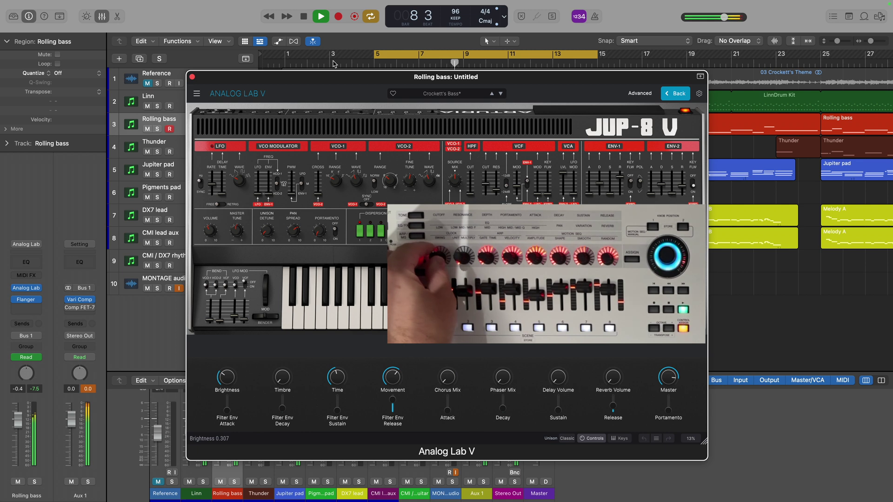
{"action": "key", "text": "s"}
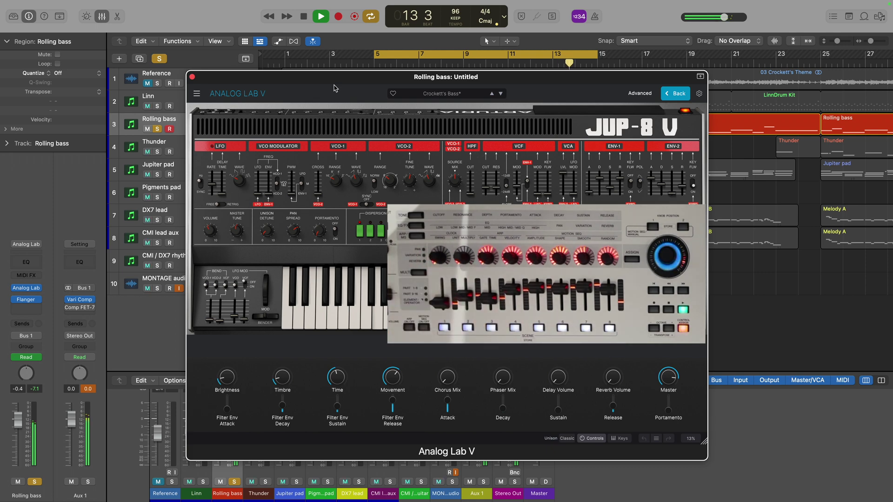
{"action": "left_click", "coordinate": [433, 94]}
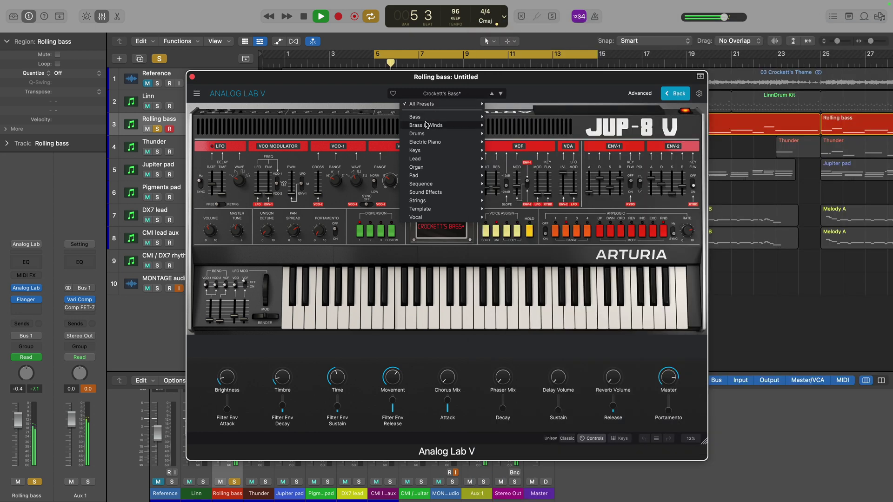
{"action": "mouse_move", "coordinate": [433, 117]}
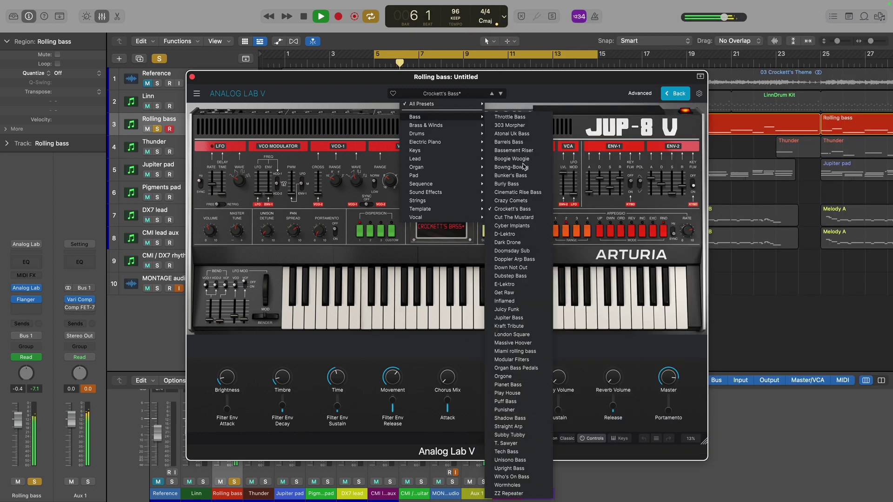
{"action": "left_click", "coordinate": [521, 209]}
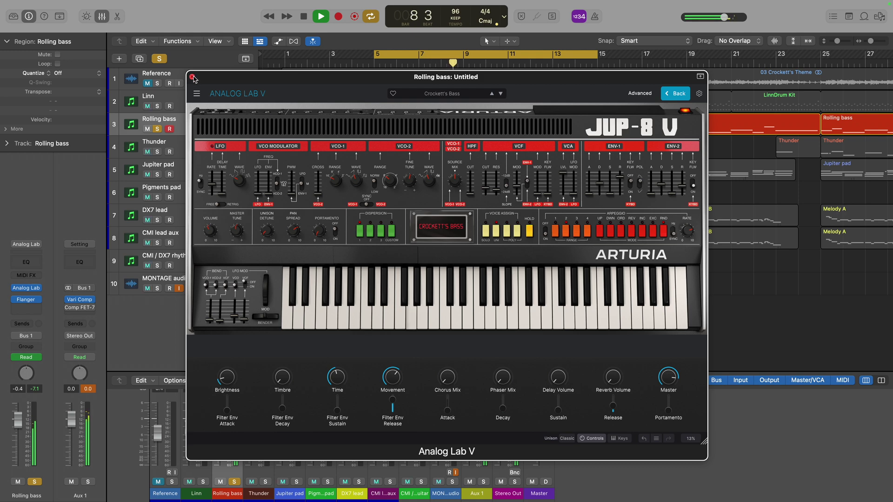
Close Analog Lab V, unsolo Rolling bass, then select and record-enable the Jupiter pad track.
{"action": "left_click", "coordinate": [193, 77]}
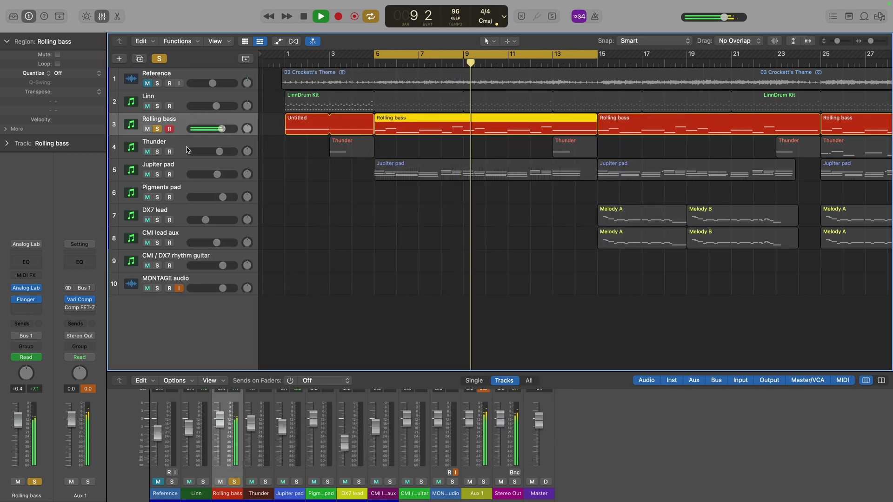
{"action": "key", "text": "ctrl+s"}
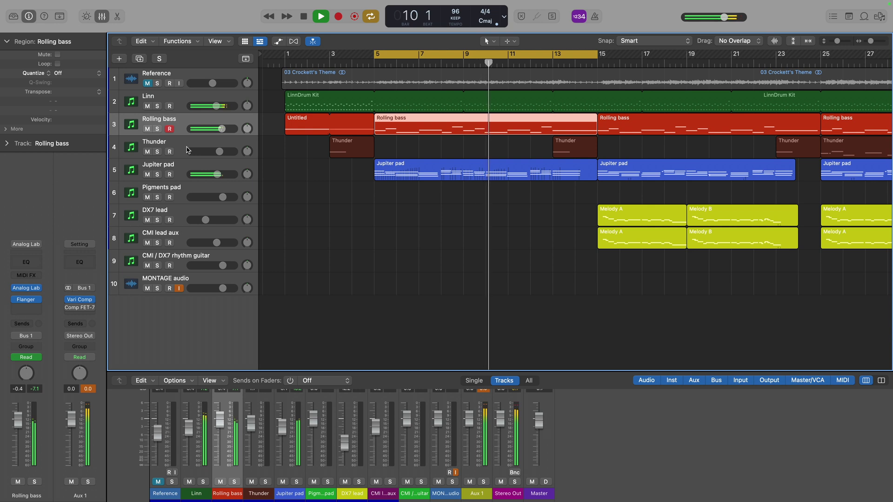
{"action": "key", "text": "Down"}
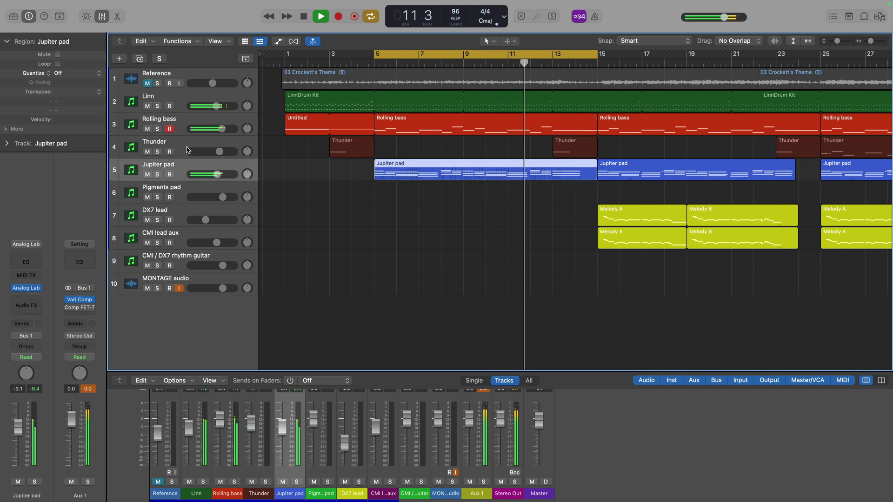
{"action": "key", "text": "alt+r"}
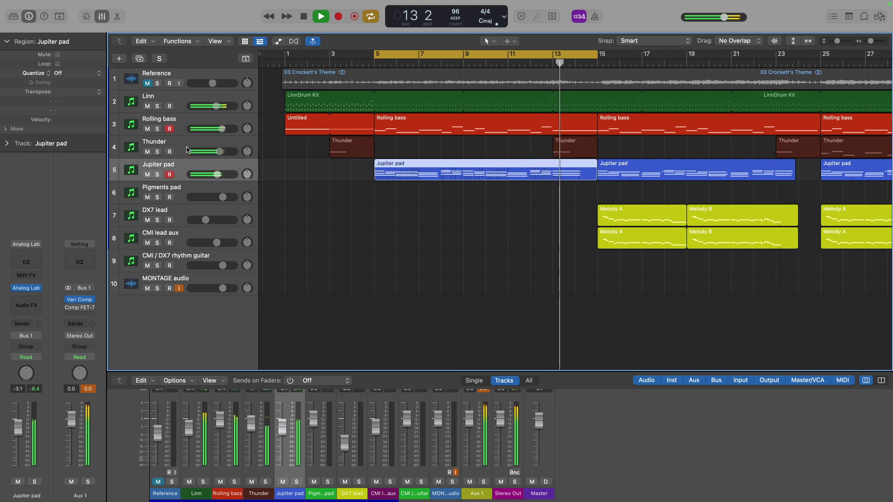
Open Jupiter pad's Analog Lab V, try the Jup-8 Miami Vice Strings patch, then close it.
{"action": "left_click", "coordinate": [26, 288]}
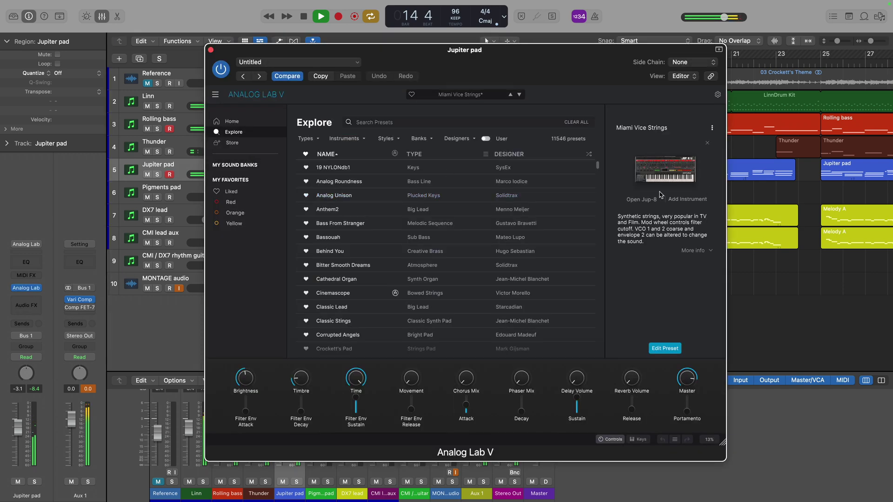
{"action": "left_click", "coordinate": [642, 199]}
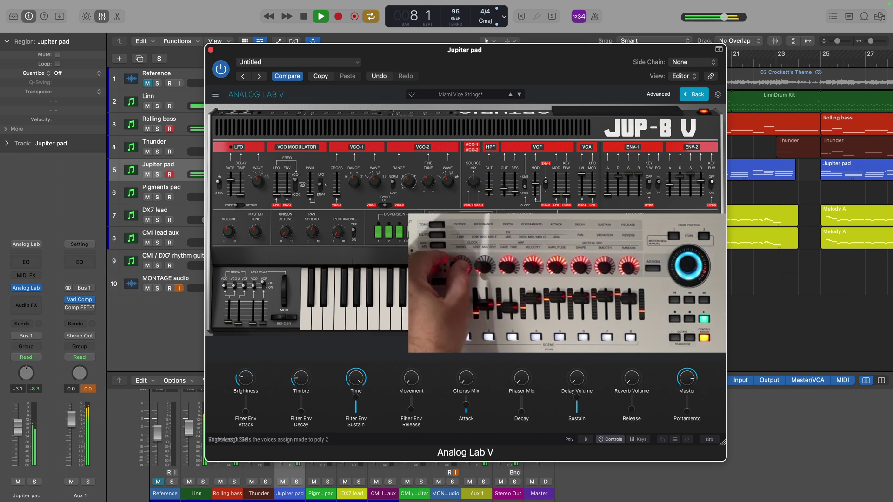
{"action": "left_click", "coordinate": [172, 134]}
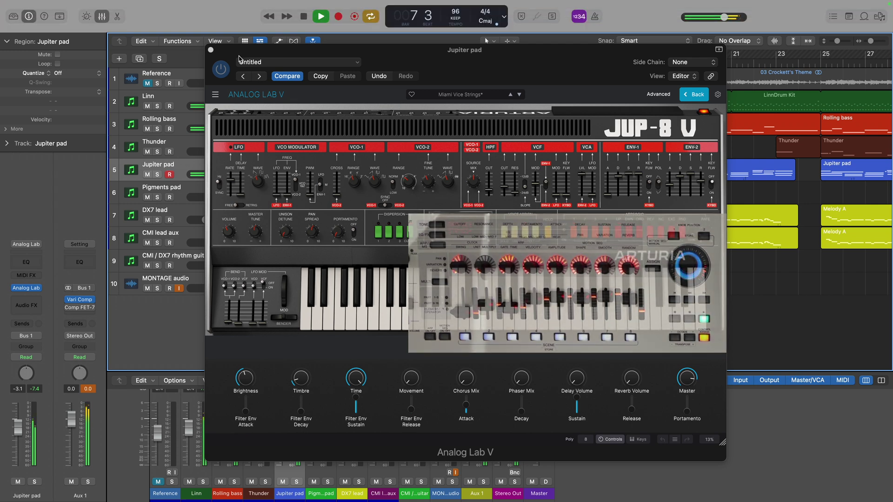
{"action": "left_click", "coordinate": [211, 49]}
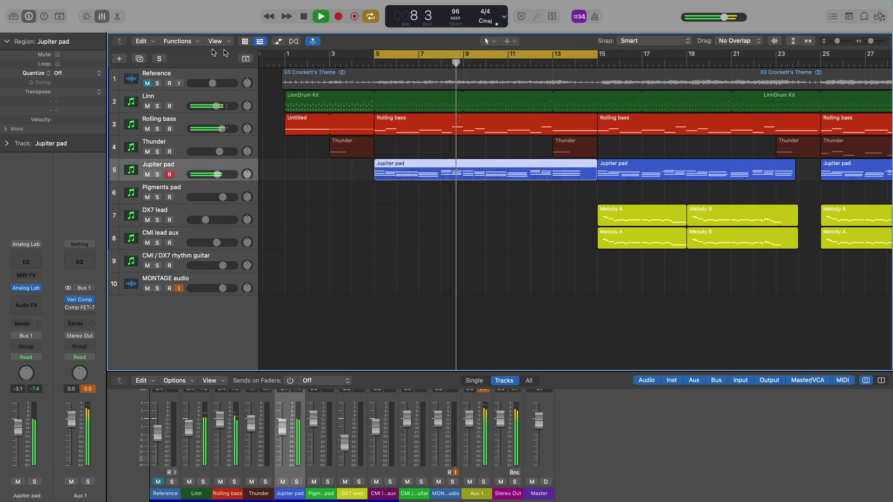
Stop playback, create an eleventh Software Instrument track, and load the Komplete Kontrol channel strip setting.
{"action": "left_click", "coordinate": [307, 18]}
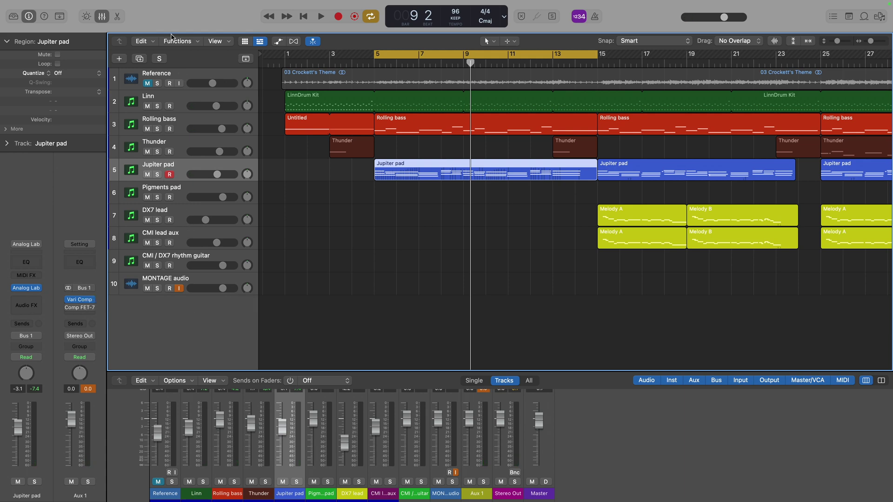
{"action": "left_click", "coordinate": [120, 59]}
{"action": "left_click", "coordinate": [367, 171]}
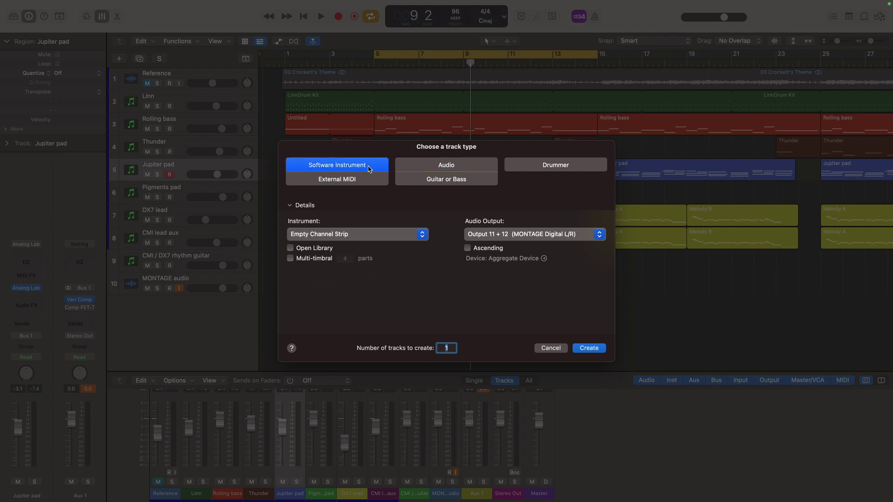
{"action": "left_click", "coordinate": [596, 346]}
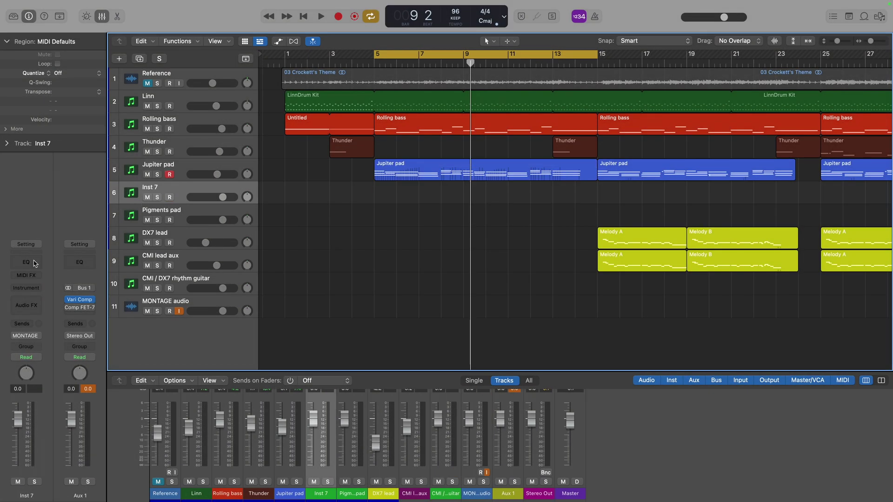
{"action": "left_click", "coordinate": [30, 245]}
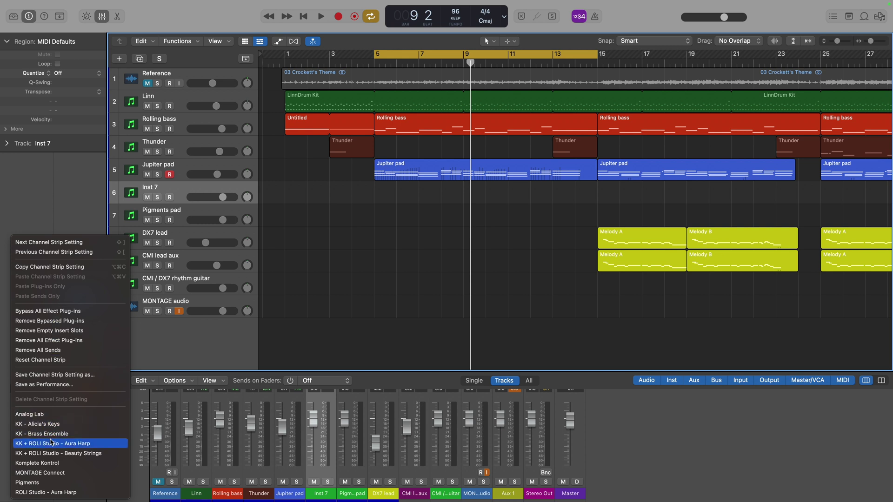
{"action": "left_click", "coordinate": [45, 465]}
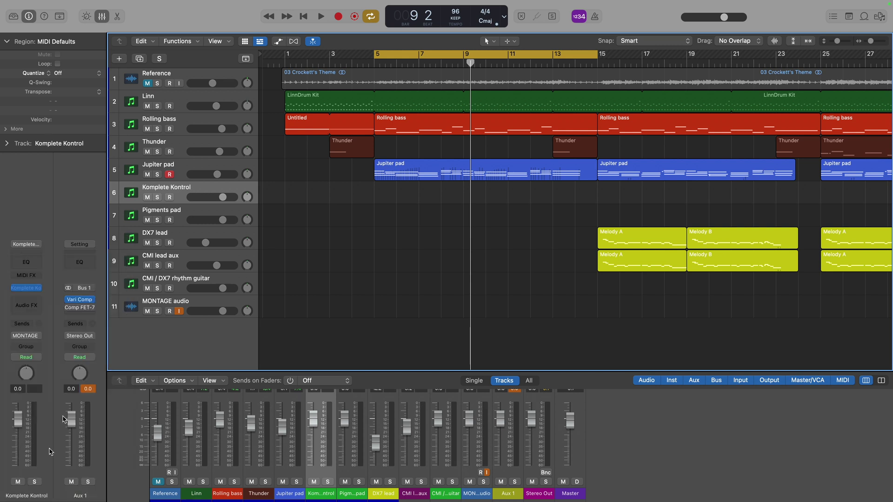
Open Komplete Kontrol with Retro Machines MK2's SuperJP Pad 1 and display its quick parameter controls.
{"action": "left_click", "coordinate": [29, 288]}
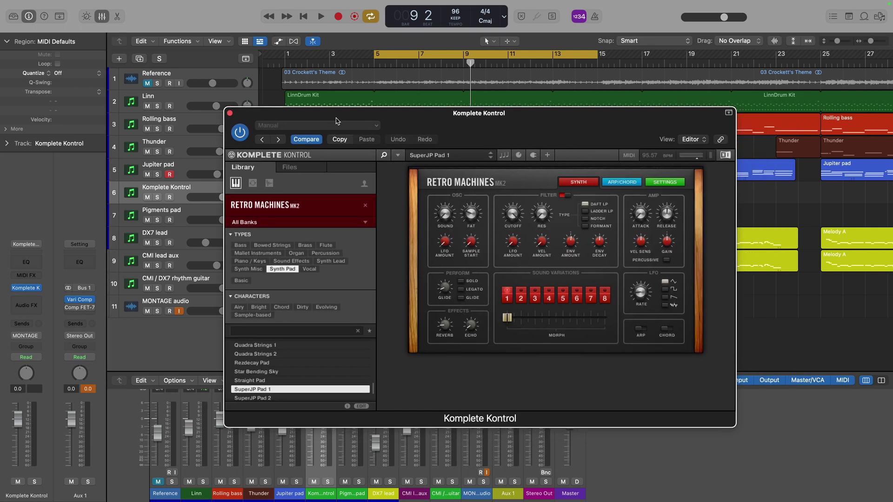
{"action": "left_click", "coordinate": [521, 157]}
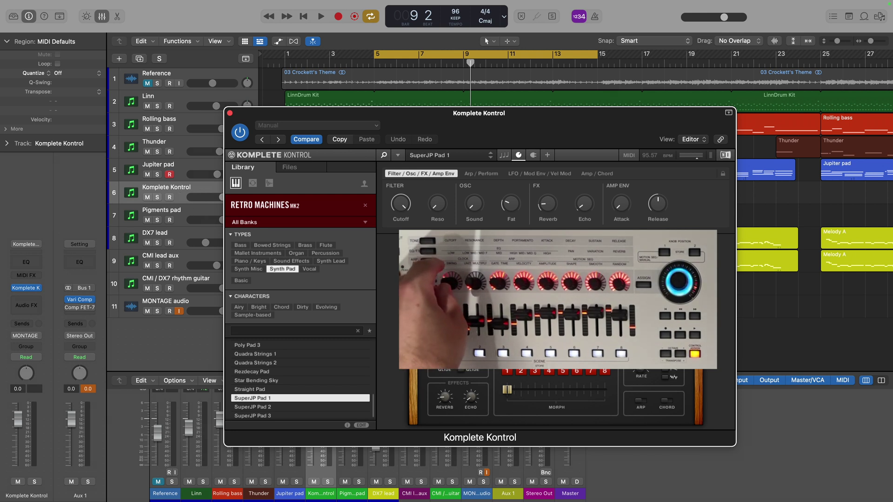
{"action": "mouse_move", "coordinate": [401, 204]}
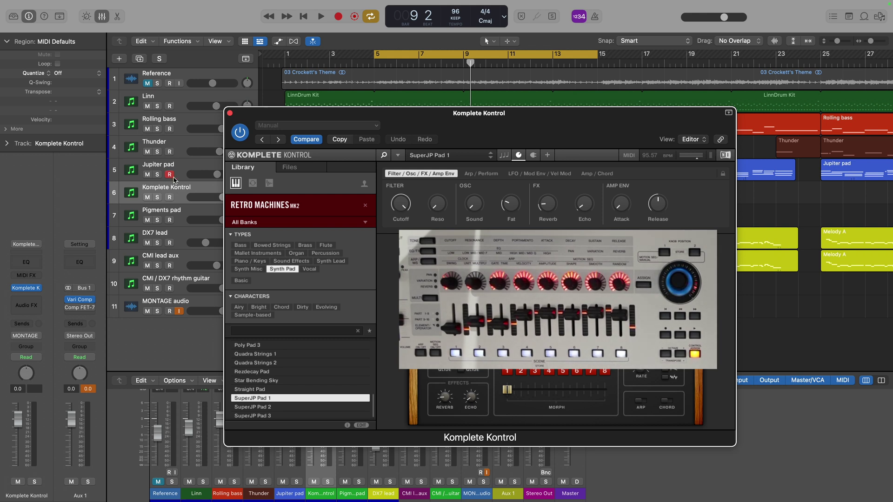
Record-enable the Komplete Kontrol track and nudge its plugin window slightly up and left.
{"action": "left_click", "coordinate": [170, 198]}
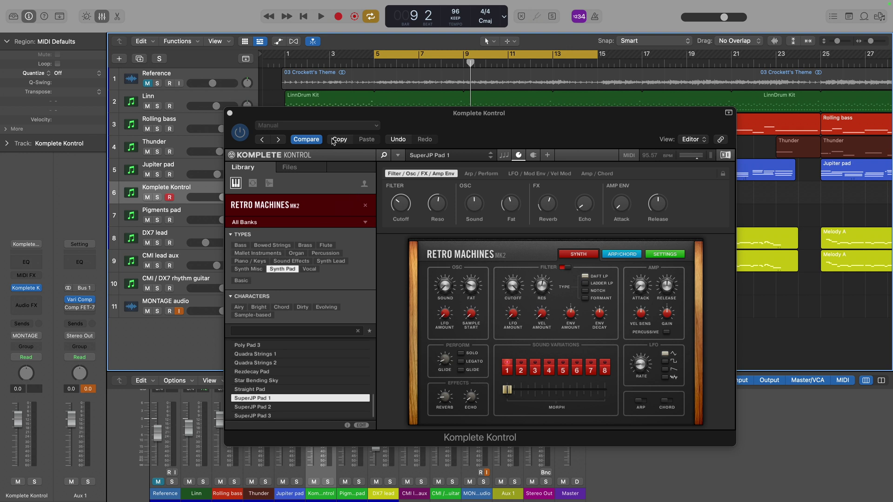
{"action": "left_click_drag", "start_coordinate": [346, 115], "coordinate": [335, 103]}
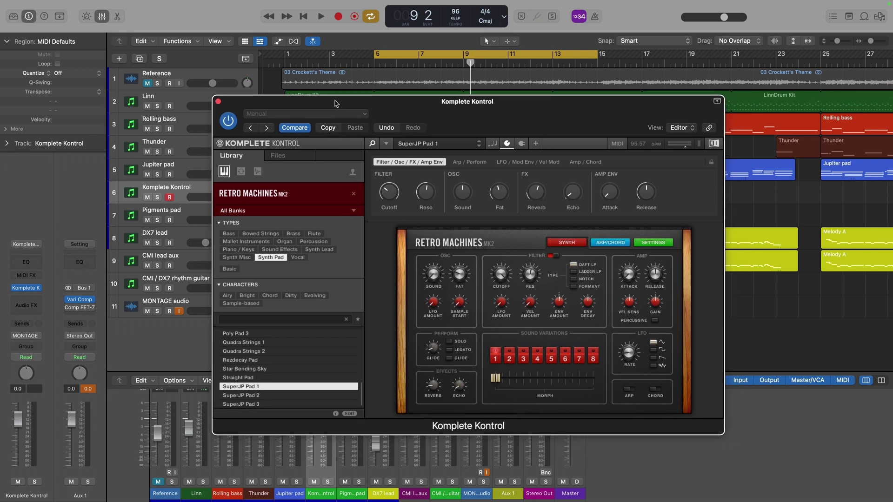